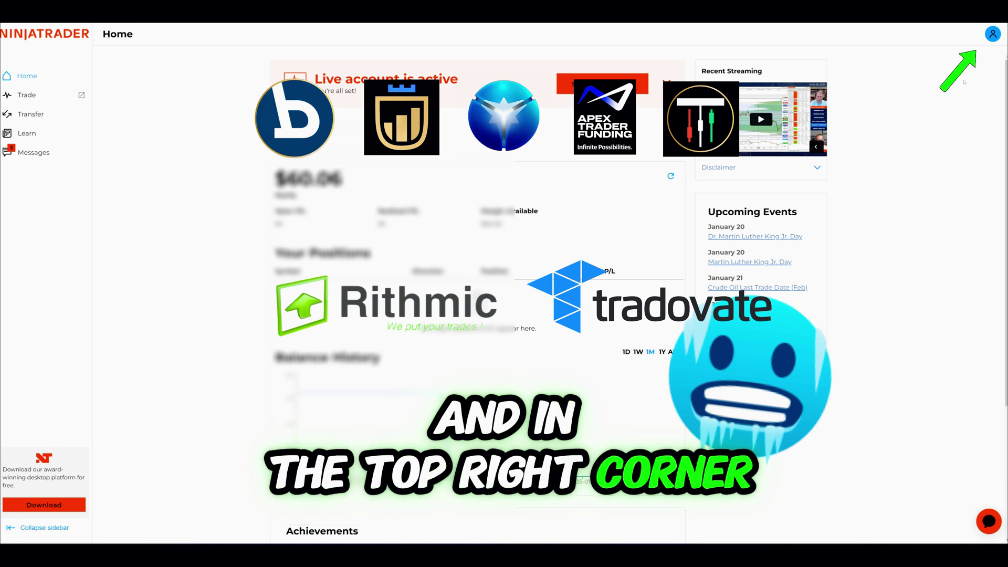
- Go to account Settings and the Plans page to check the CME Level 2 subscription
{"action": "left_click", "coordinate": [992, 34]}
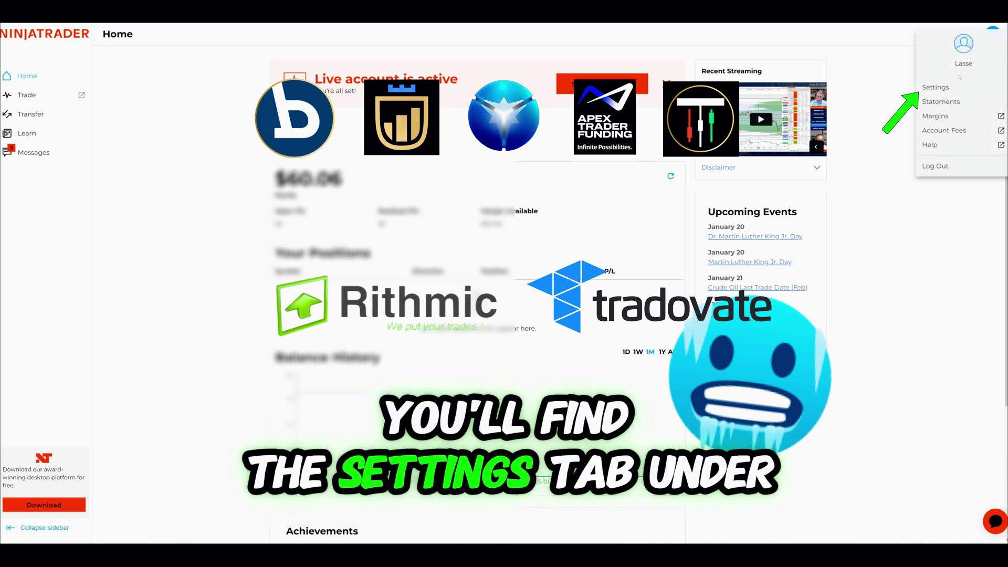
{"action": "left_click", "coordinate": [937, 99]}
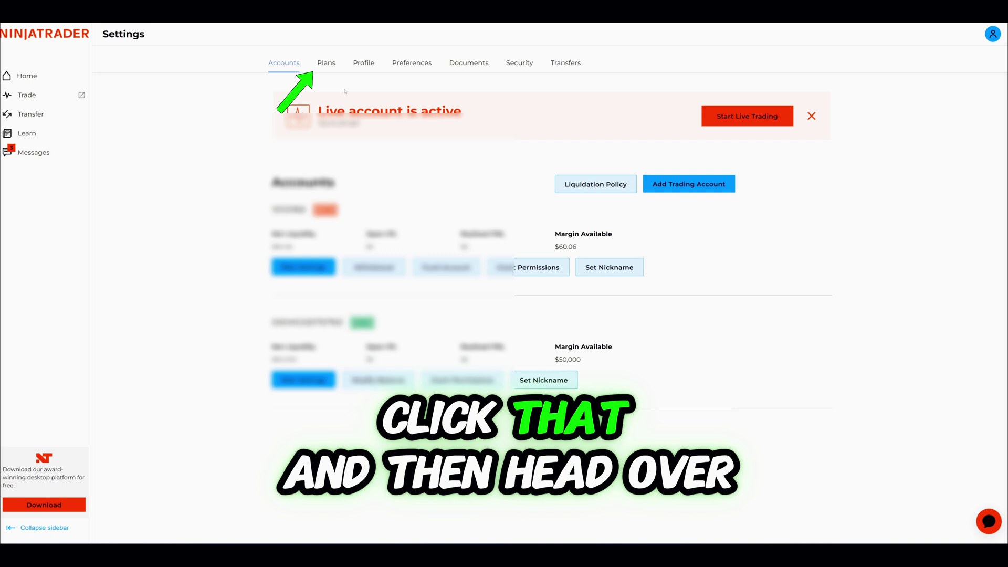
{"action": "left_click", "coordinate": [327, 64]}
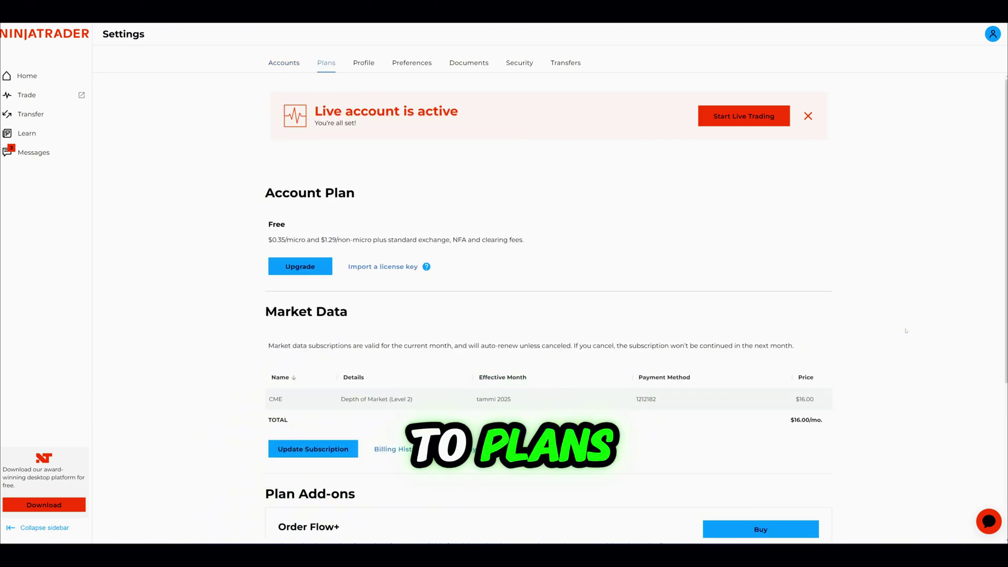
{"action": "scroll", "coordinate": [543, 315], "scroll_direction": "down", "scroll_amount": 2}
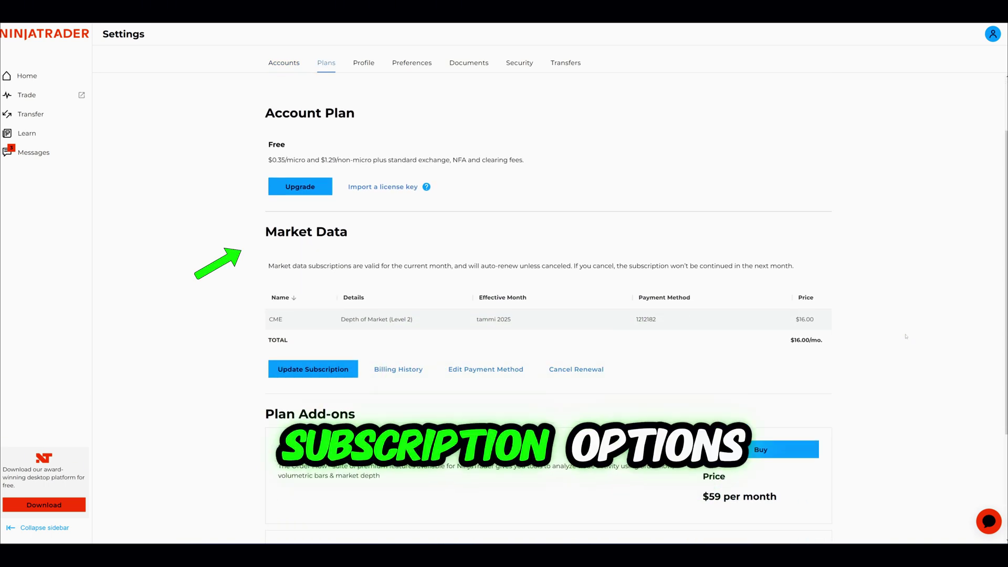
{"action": "scroll", "coordinate": [905, 336], "scroll_direction": "down", "scroll_amount": 1}
{"action": "scroll", "coordinate": [906, 336], "scroll_direction": "up", "scroll_amount": 1}
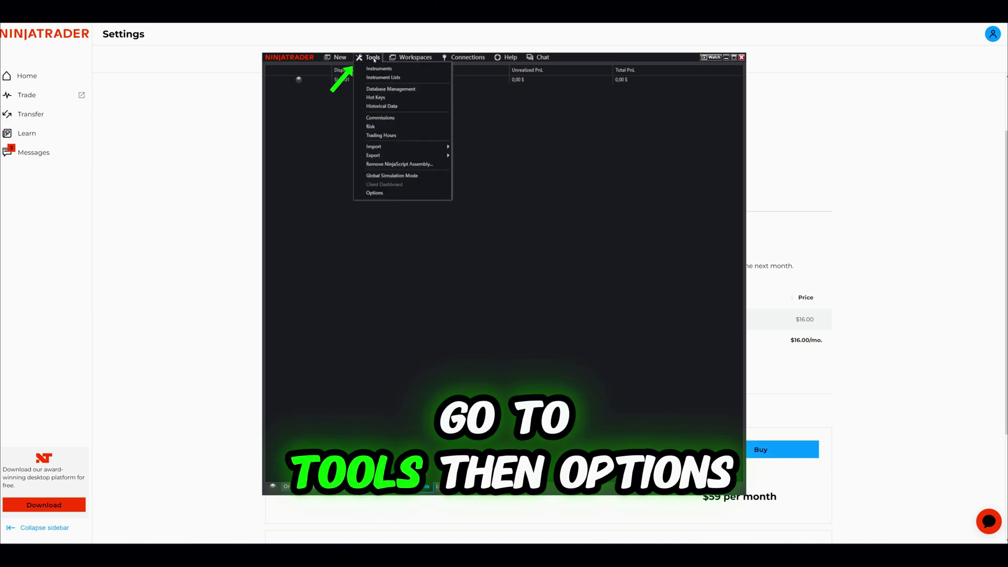
- Show Market data options and expand real-time preferred connections to see Future set to NinjaTrader Continuum
{"action": "left_click", "coordinate": [374, 193]}
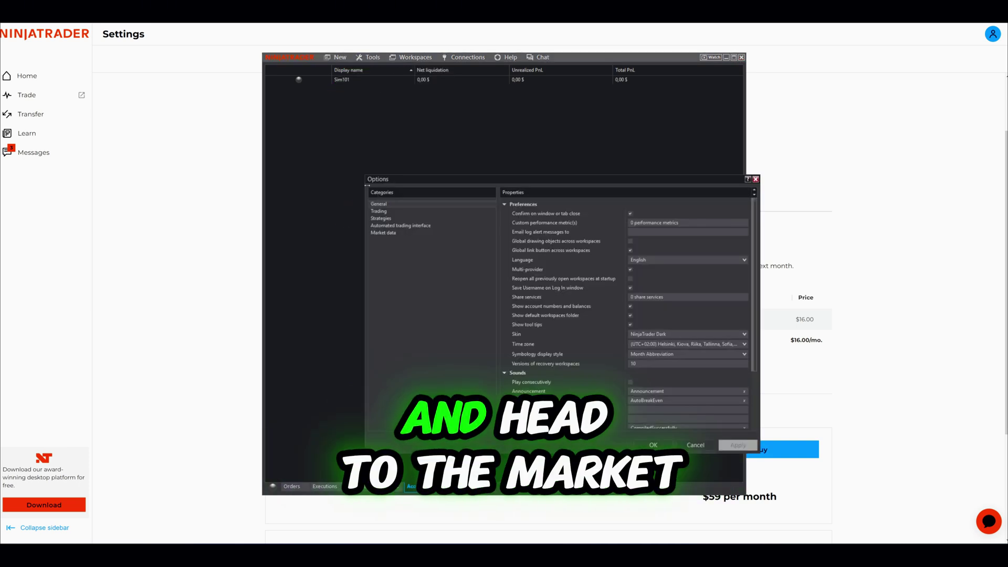
{"action": "left_click", "coordinate": [384, 233]}
{"action": "left_click_drag", "start_coordinate": [591, 180], "coordinate": [519, 128]}
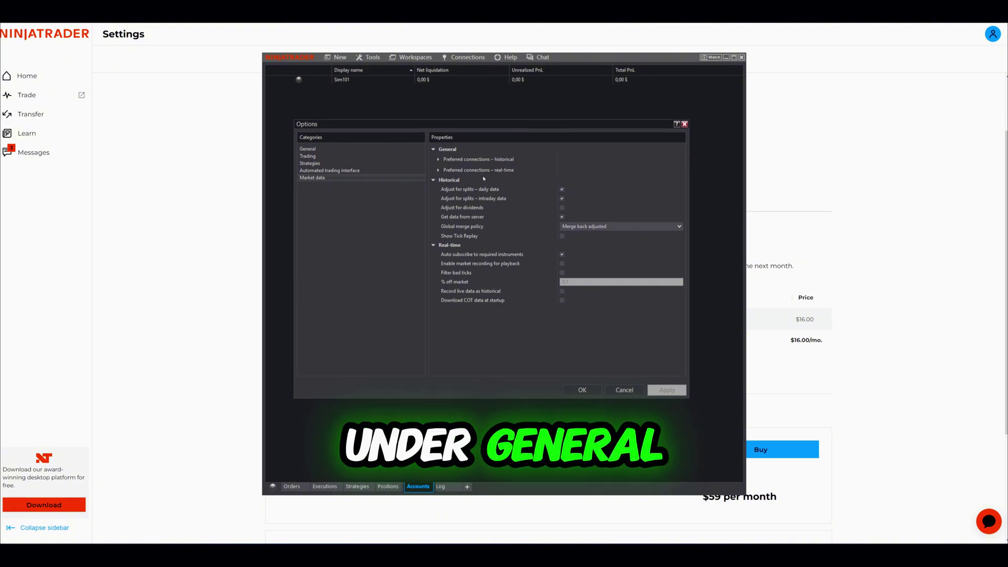
{"action": "left_click", "coordinate": [439, 171]}
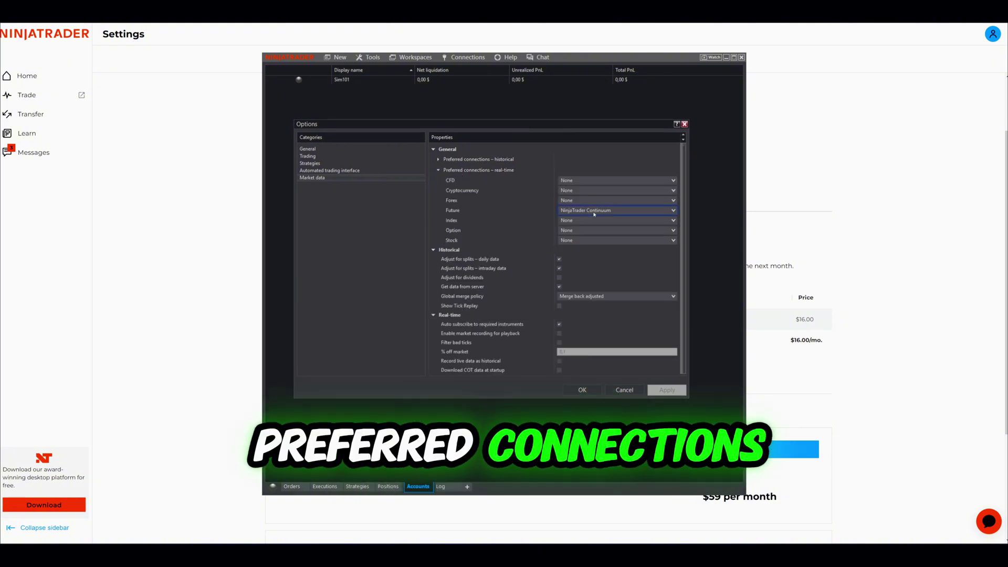